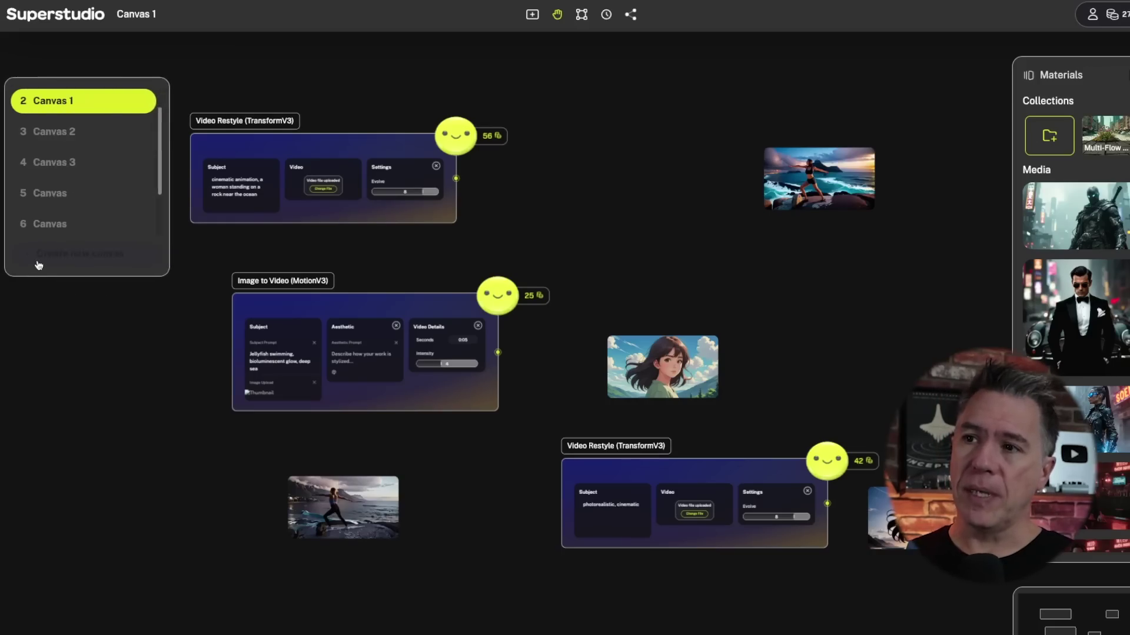
- Create empty canvas 9 and bring up the Core Flows library (Luma Video, Flux Image, etc.)
left_click(44, 262)
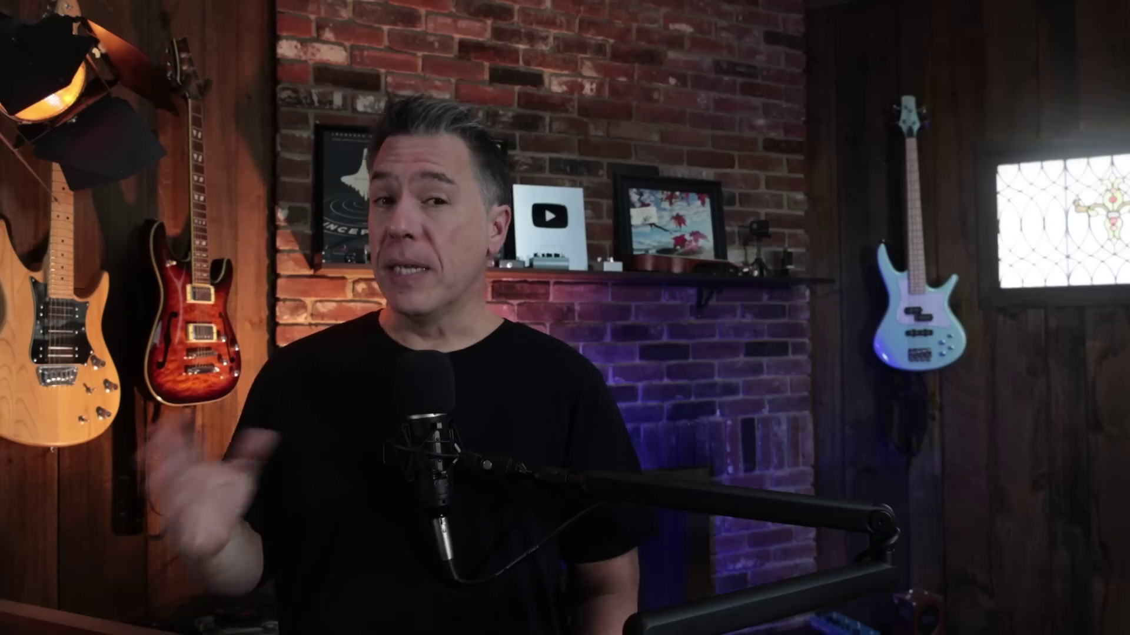
left_click(536, 15)
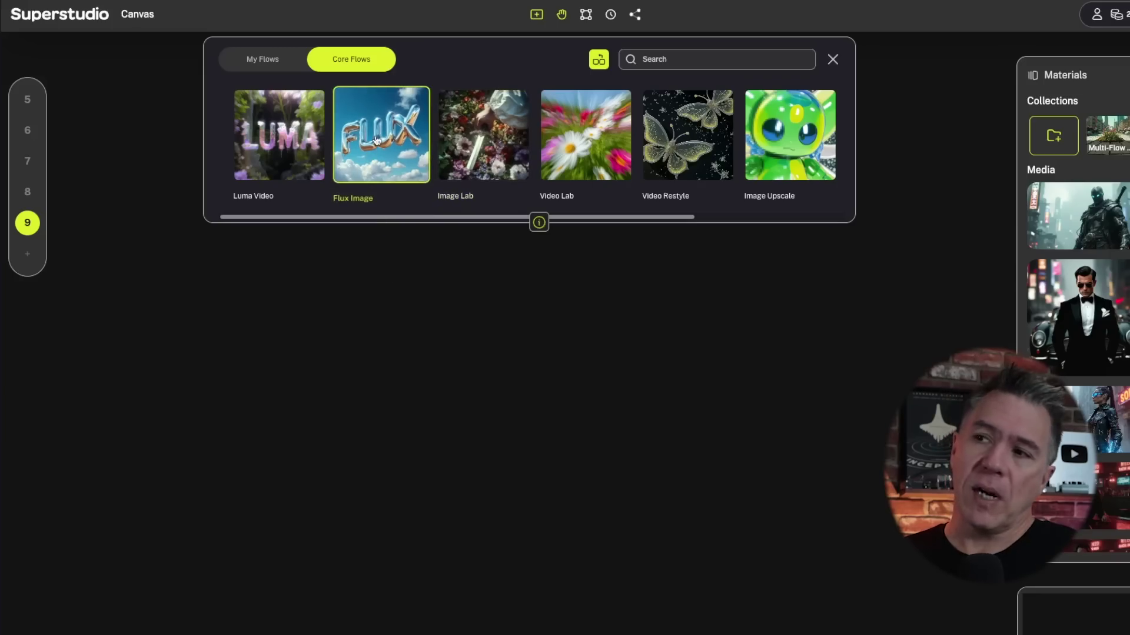
- Run a 16:9 Flux Image node for two businessman-on-busy-street images and place them side by side
left_click_drag(379, 137, 201, 358)
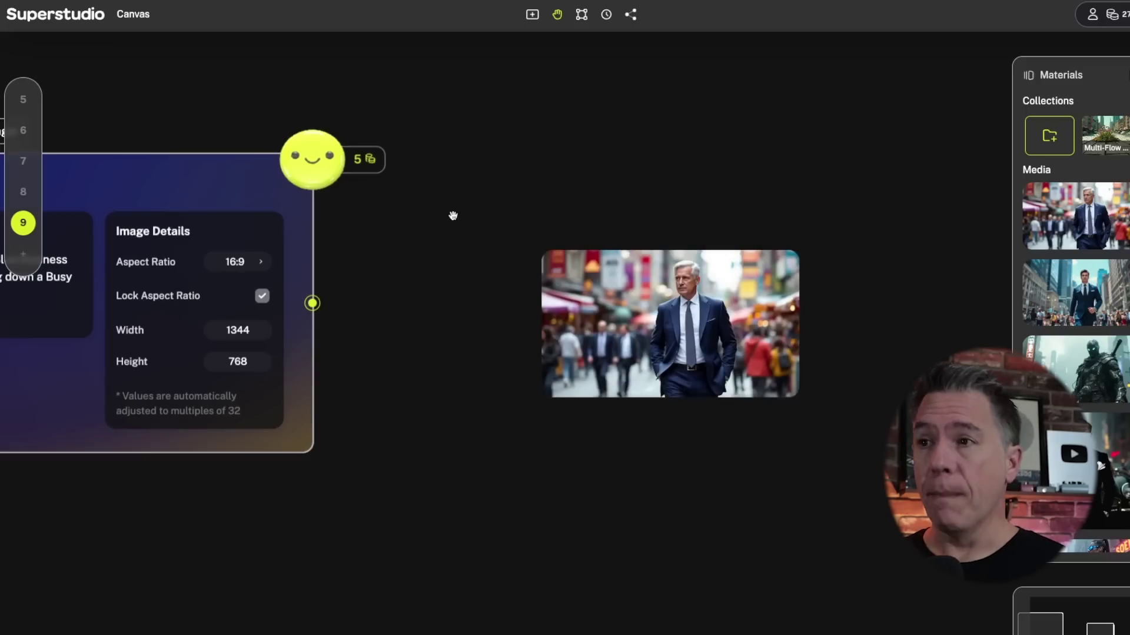
left_click(314, 161)
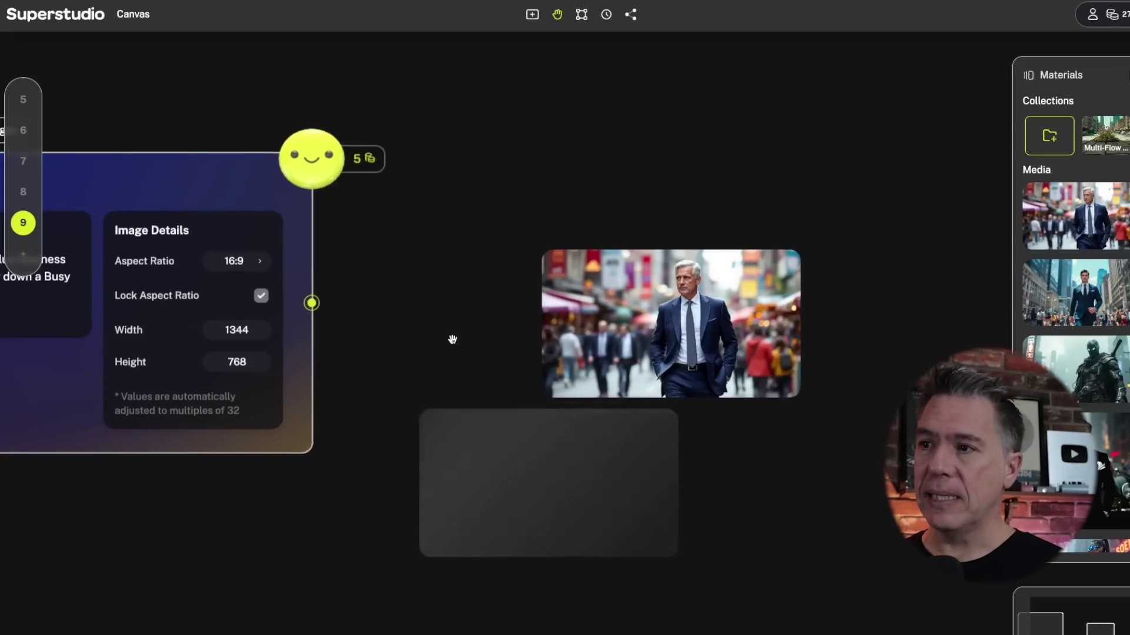
scroll(451, 345, "down", 5)
mouse_move(783, 530)
left_mouse_down()
mouse_move(444, 83)
mouse_move(765, 519)
left_mouse_up()
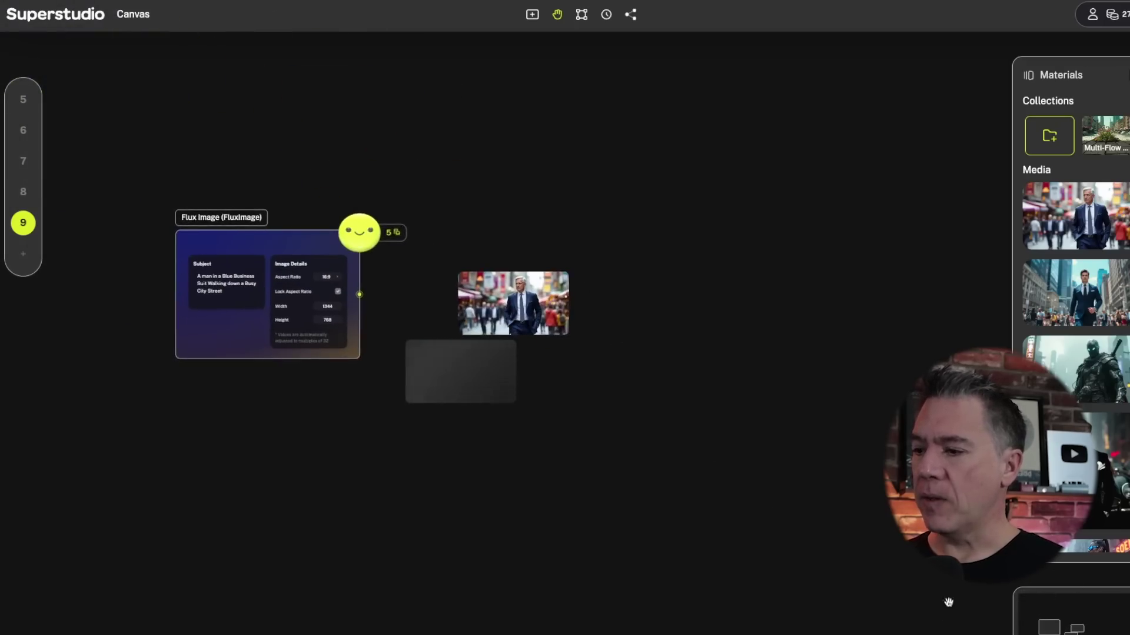
left_click_drag(747, 271, 680, 297)
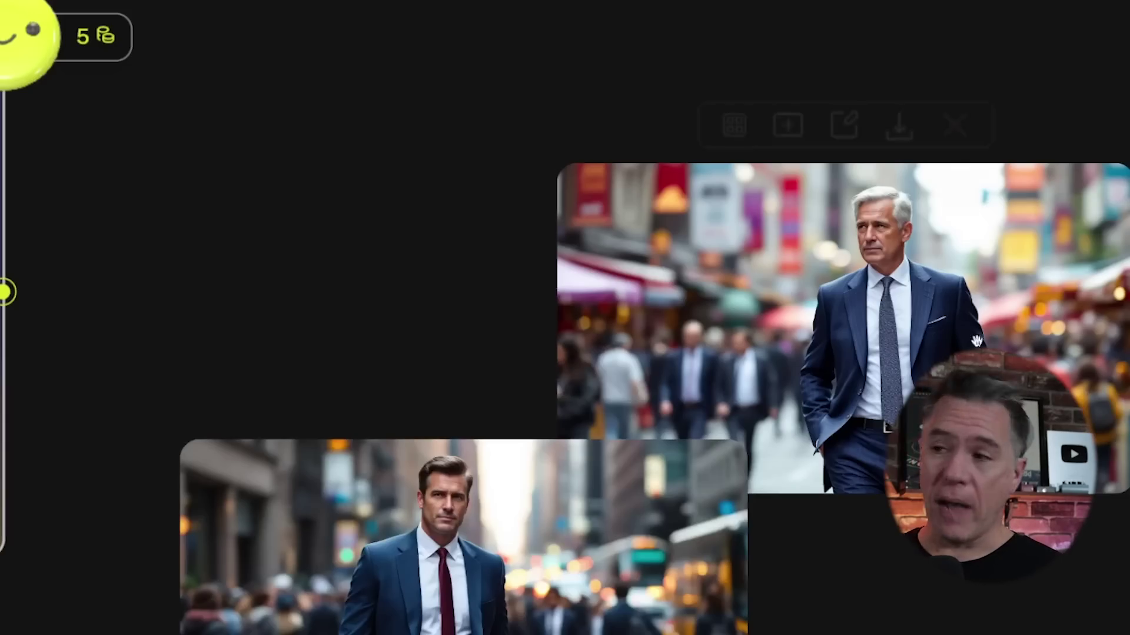
mouse_move(494, 324)
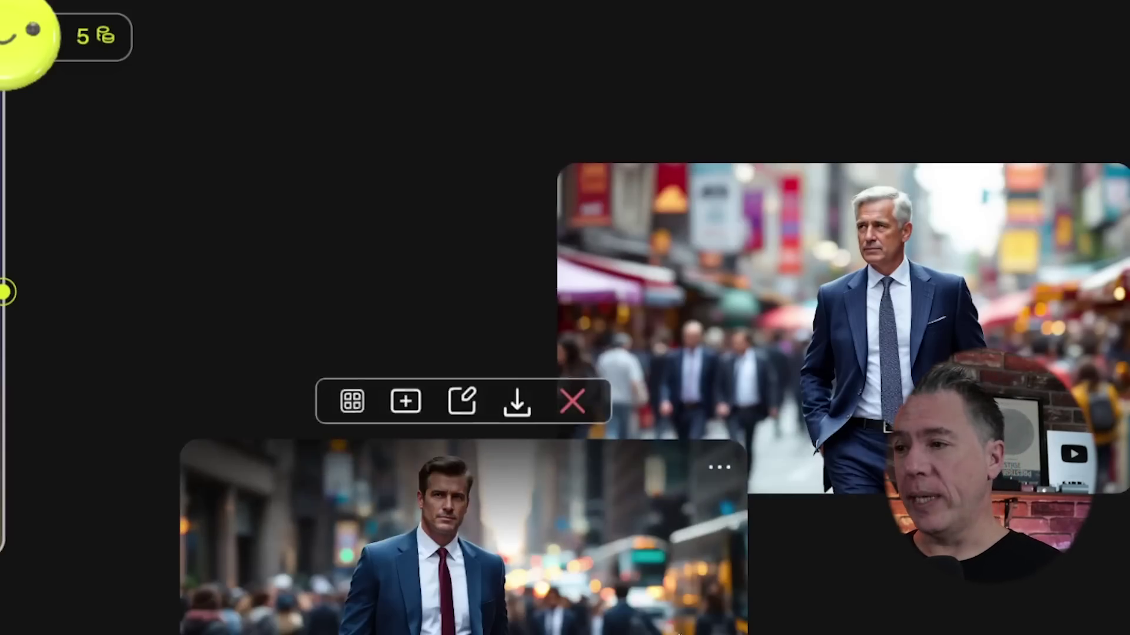
left_click_drag(579, 515, 519, 301)
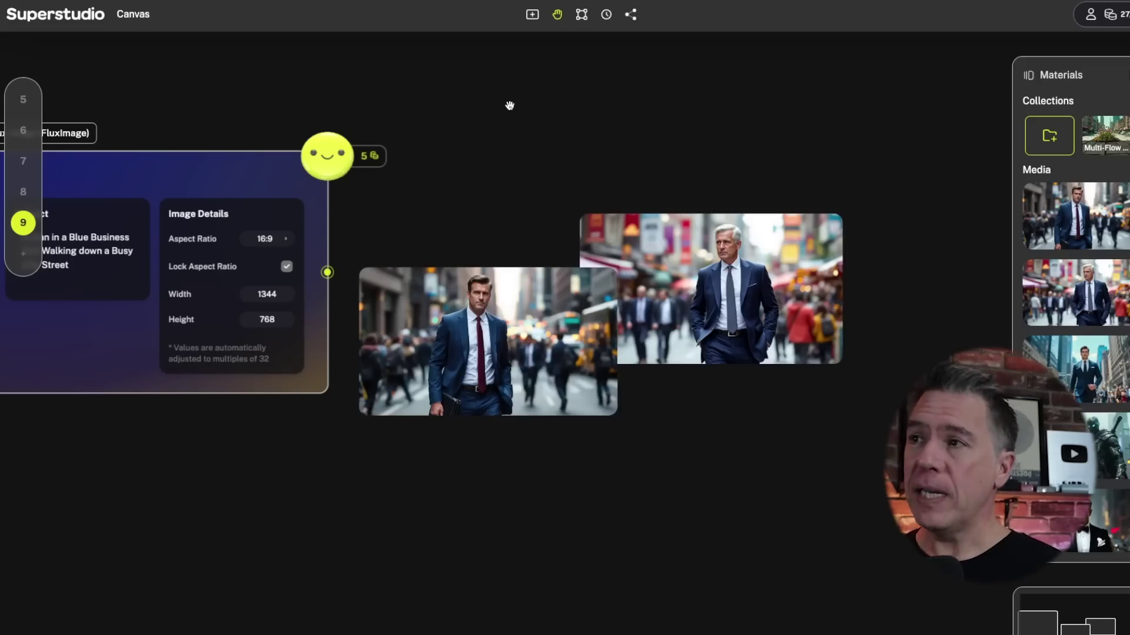
left_click(534, 16)
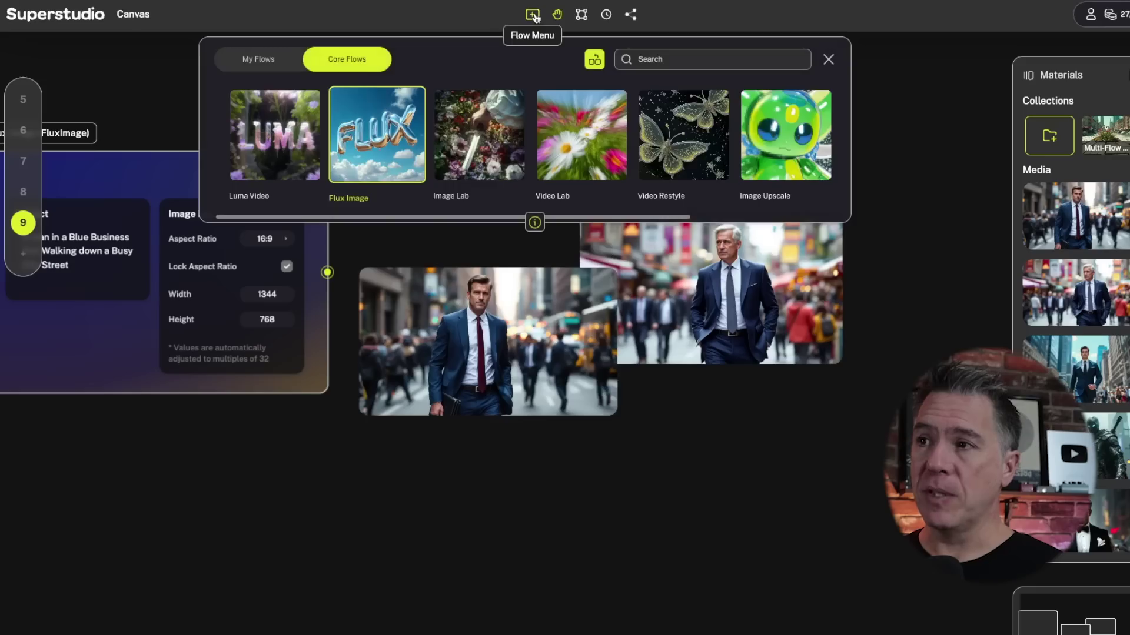
- Add a Luma Video node keyframed on the grey-haired man's image with a walking subject prompt
left_click_drag(278, 142, 470, 570)
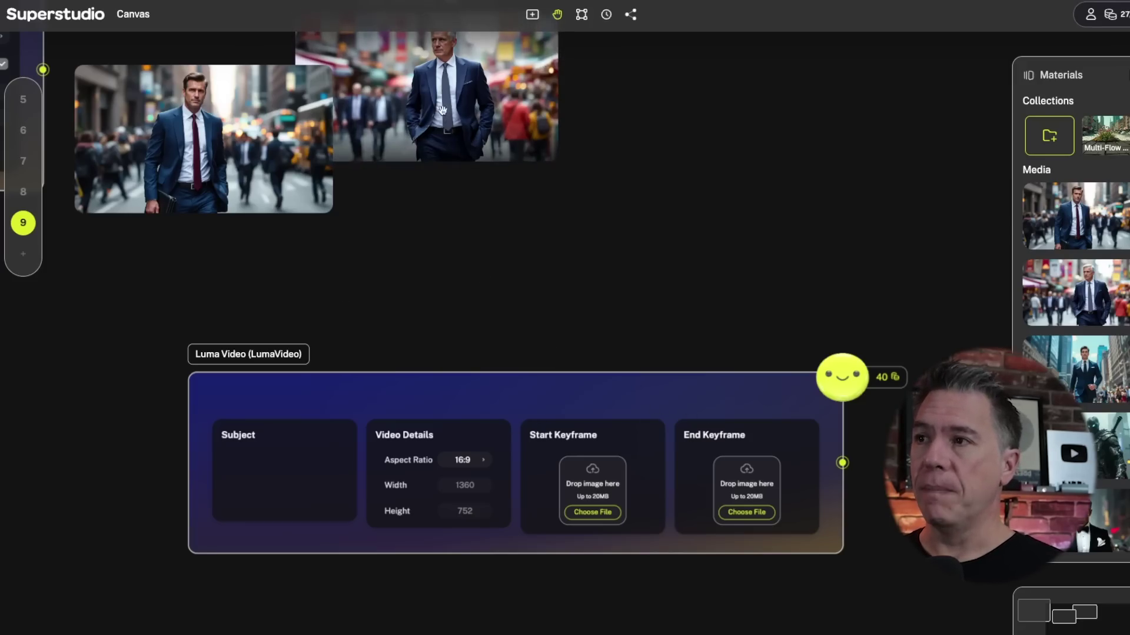
left_click_drag(442, 110, 607, 500)
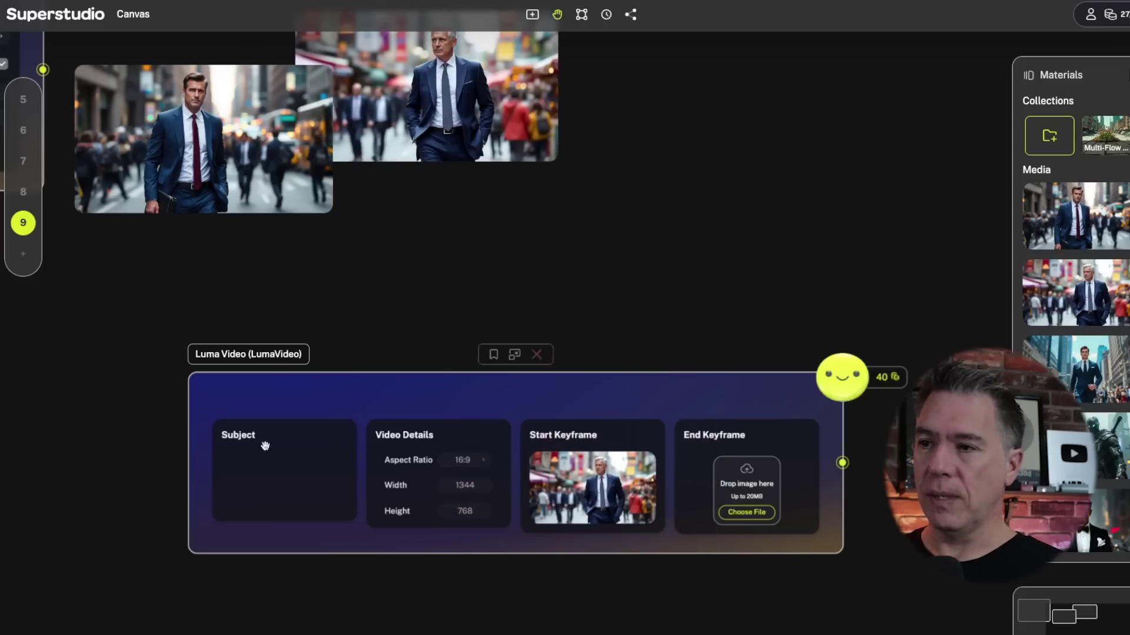
left_click(301, 467)
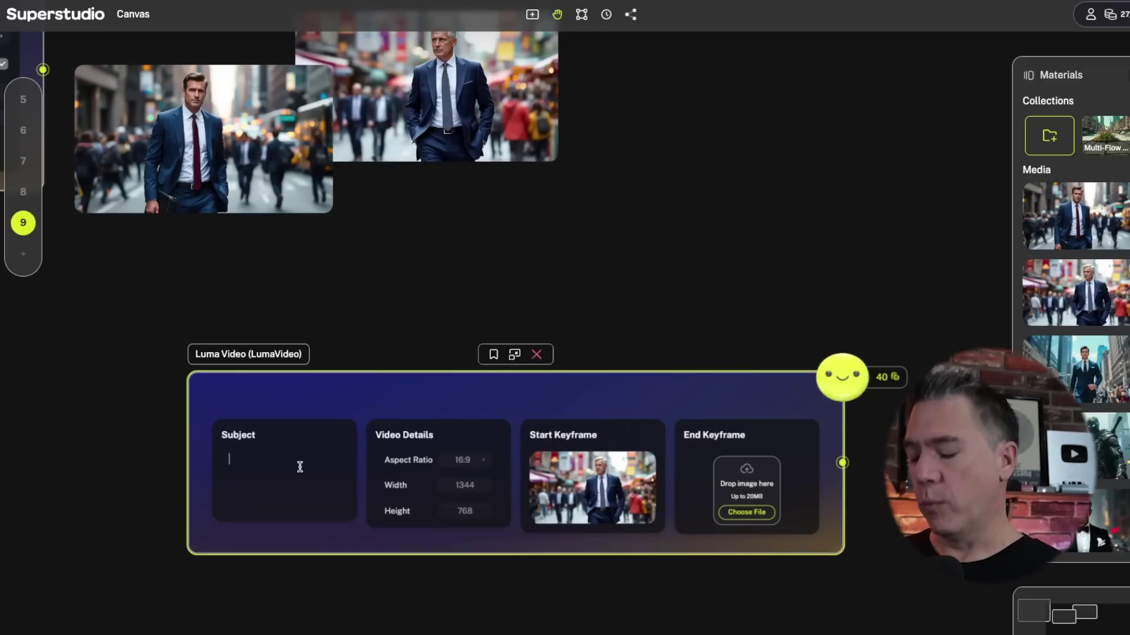
type("Wal")
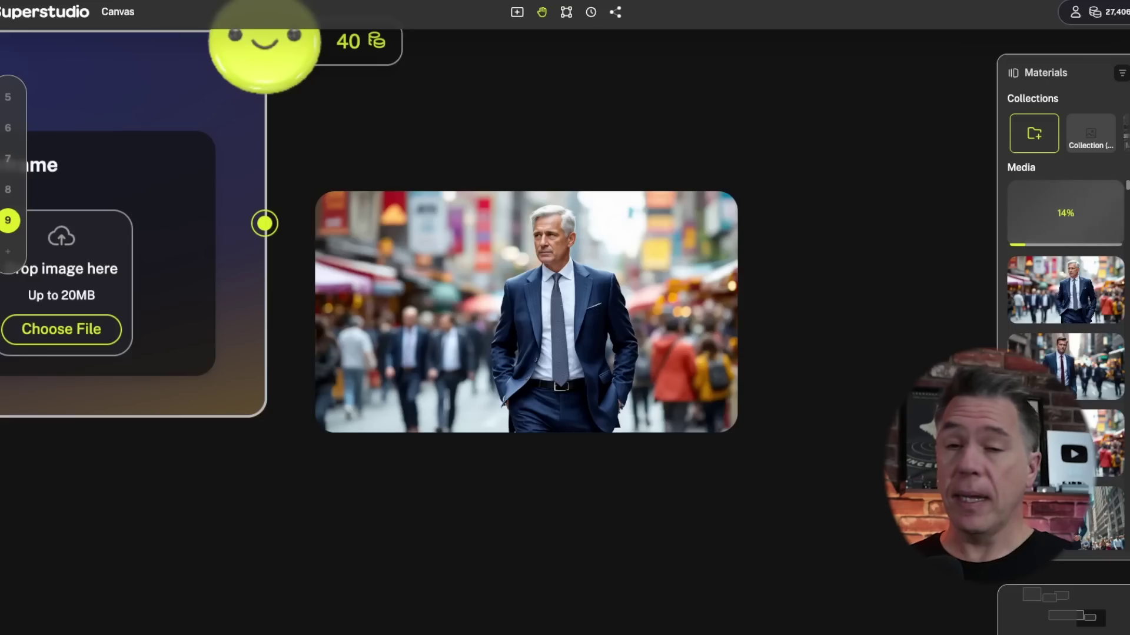
mouse_move(518, 327)
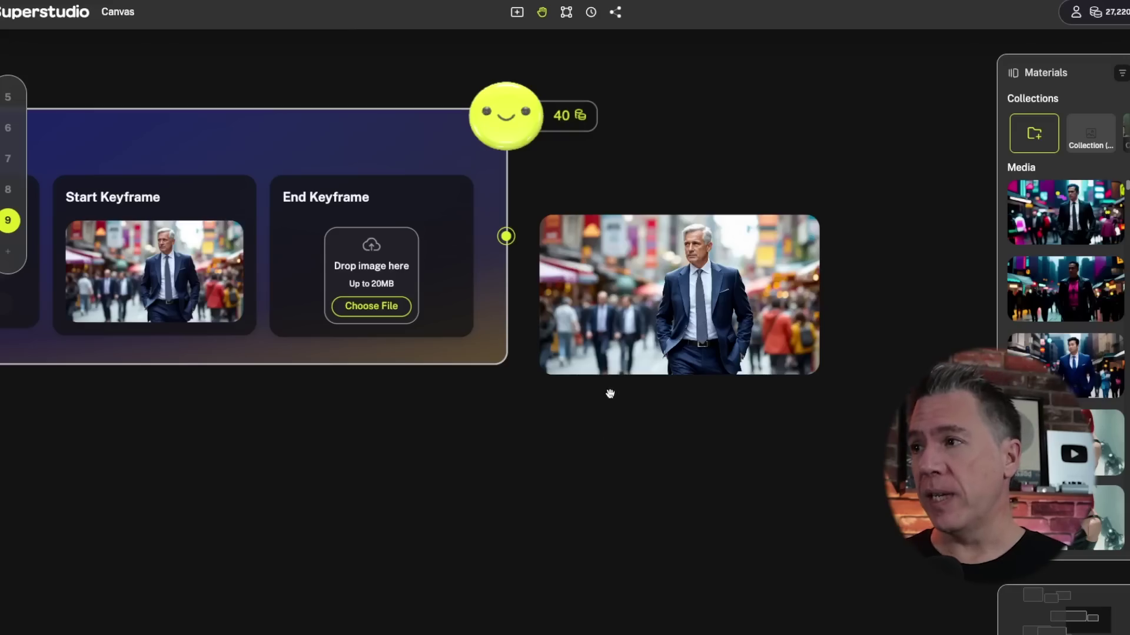
mouse_move(662, 224)
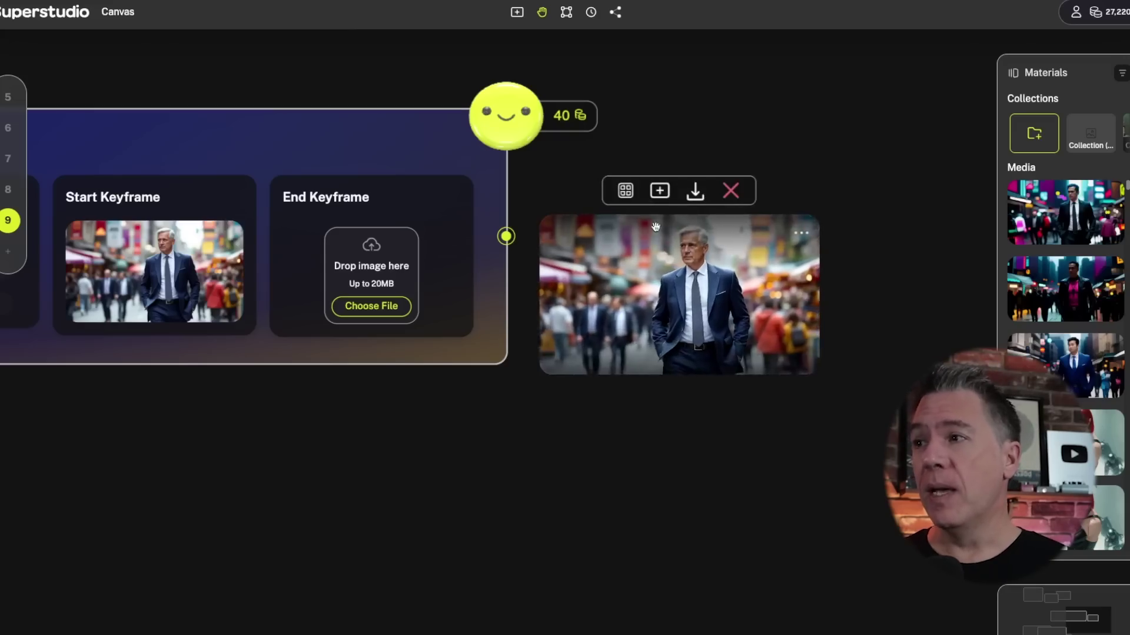
- Restyle the walking clip with Video Restyle (subject 'Cyberpunk, Sci Fi', Evolve 6) and view the neon results
left_click(660, 192)
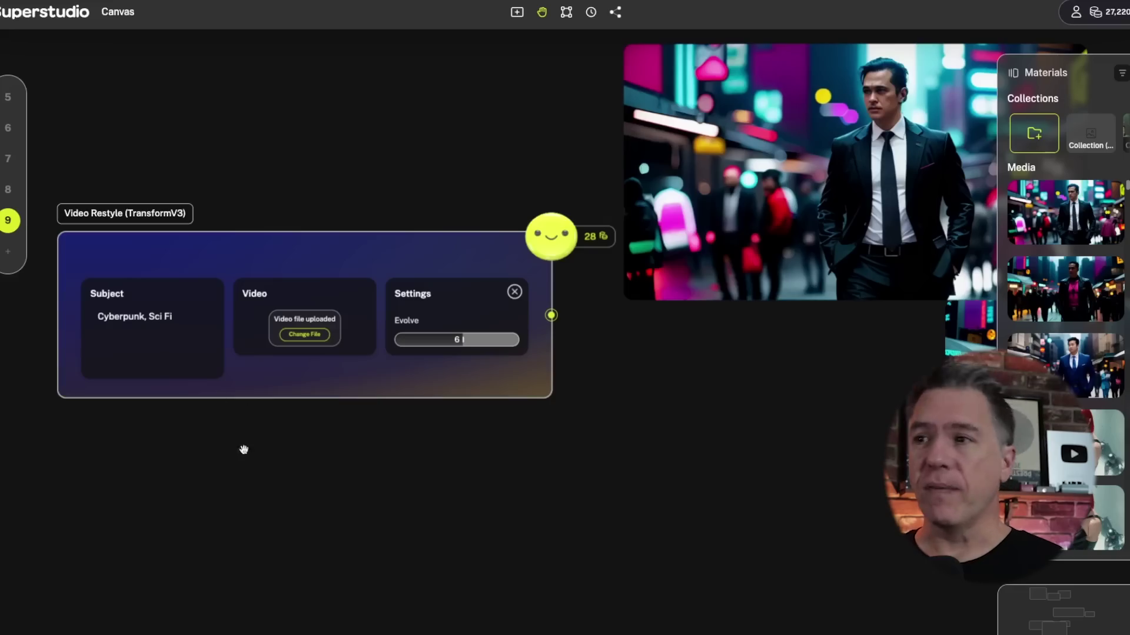
mouse_move(364, 370)
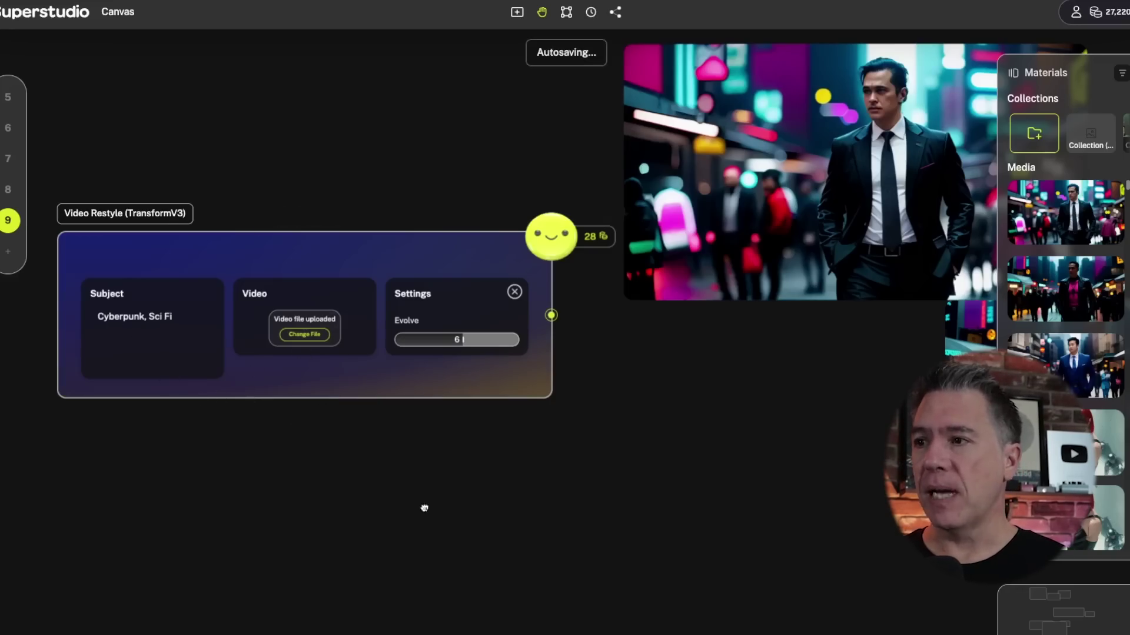
scroll(424, 507, "right", 3)
left_click_drag(517, 479, 351, 515)
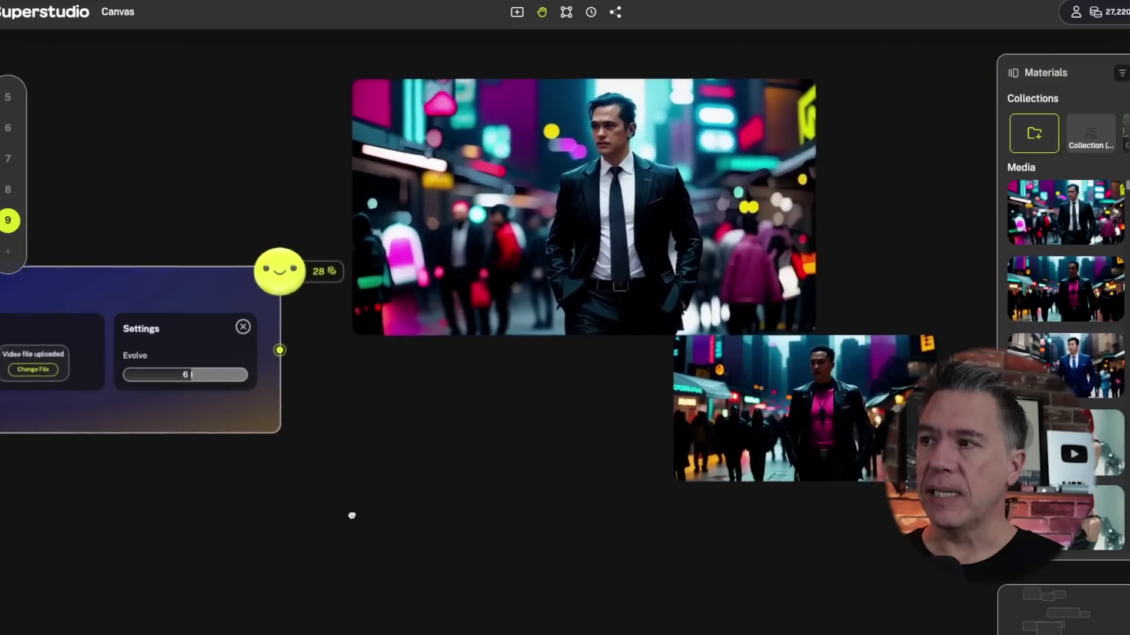
scroll(530, 264, "right", 2)
mouse_move(556, 252)
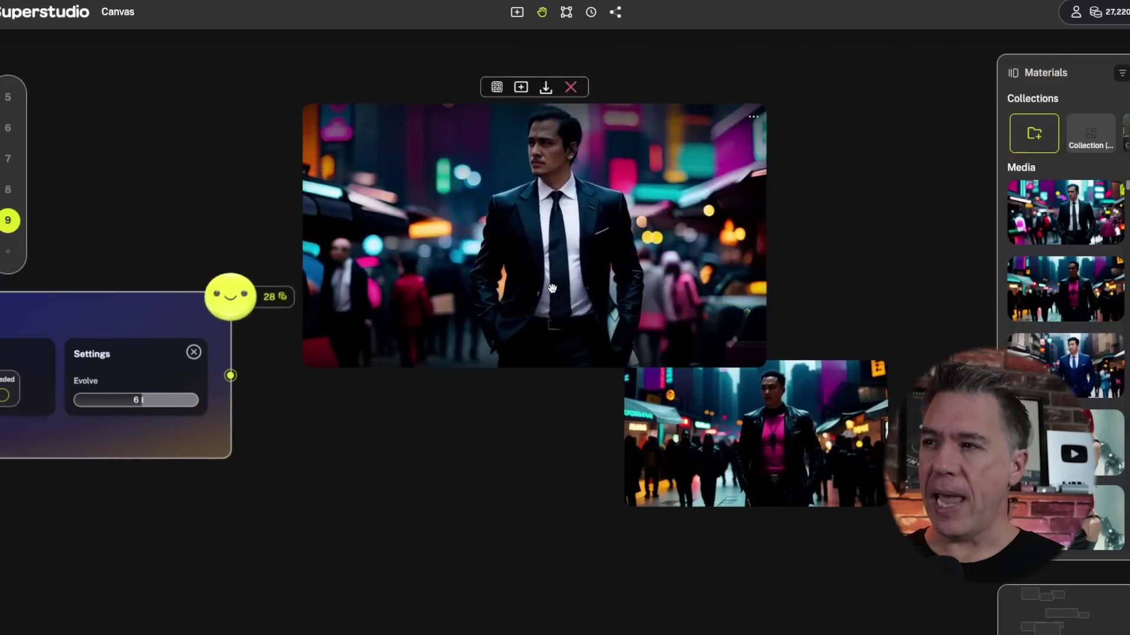
scroll(500, 424, "down", 2)
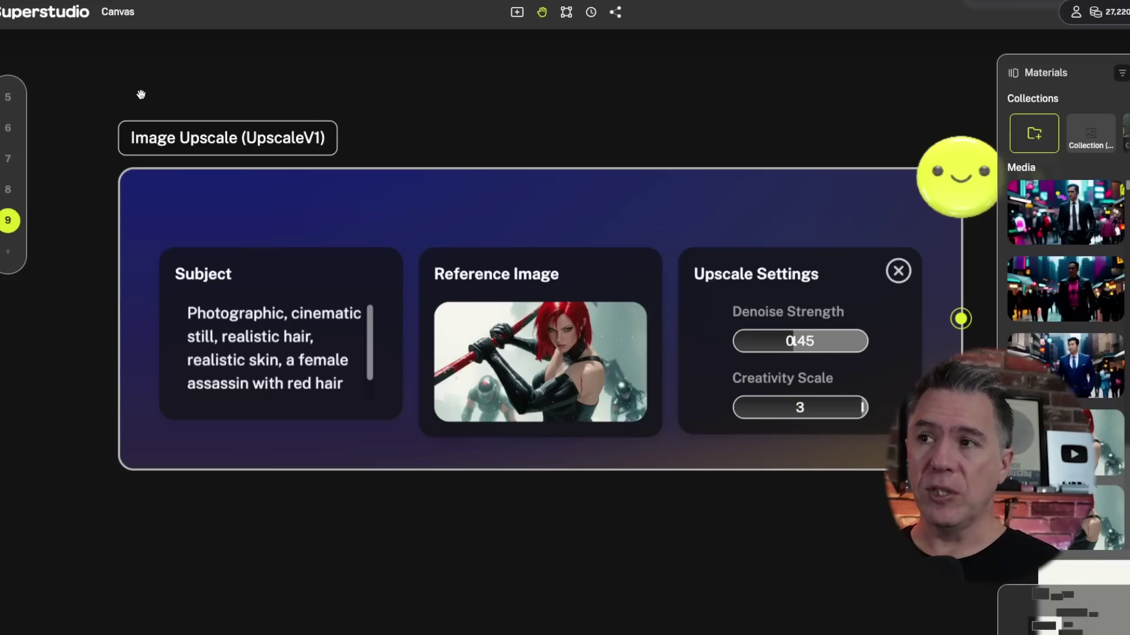
- Look over the Image Upscale node's settings, then pan to an empty area beside Materials
mouse_move(211, 326)
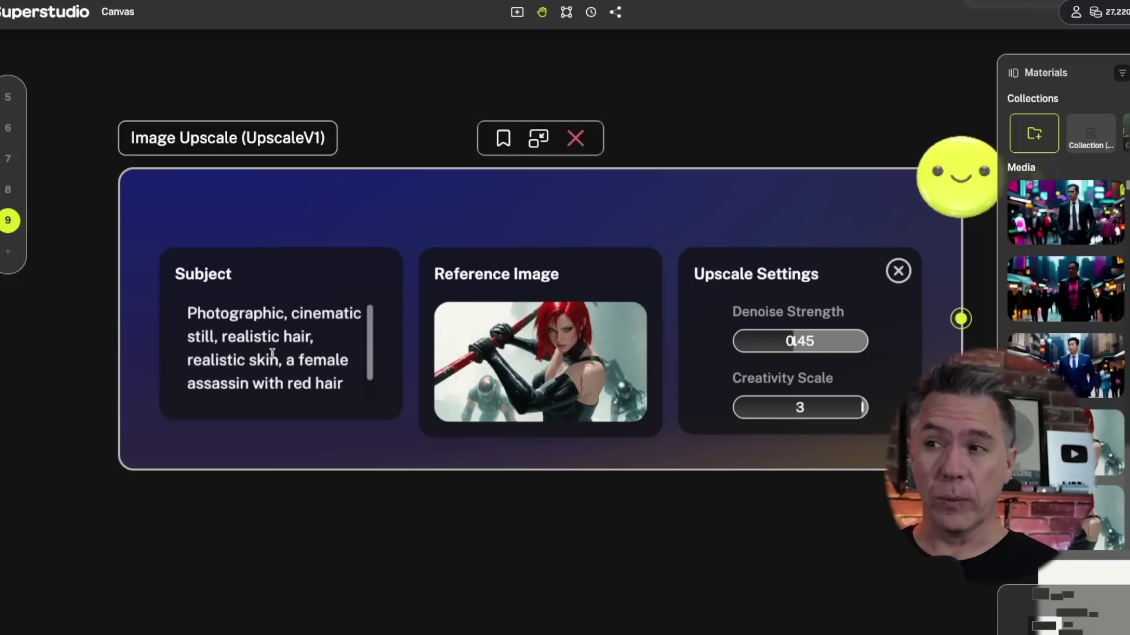
left_click_drag(424, 536, 421, 535)
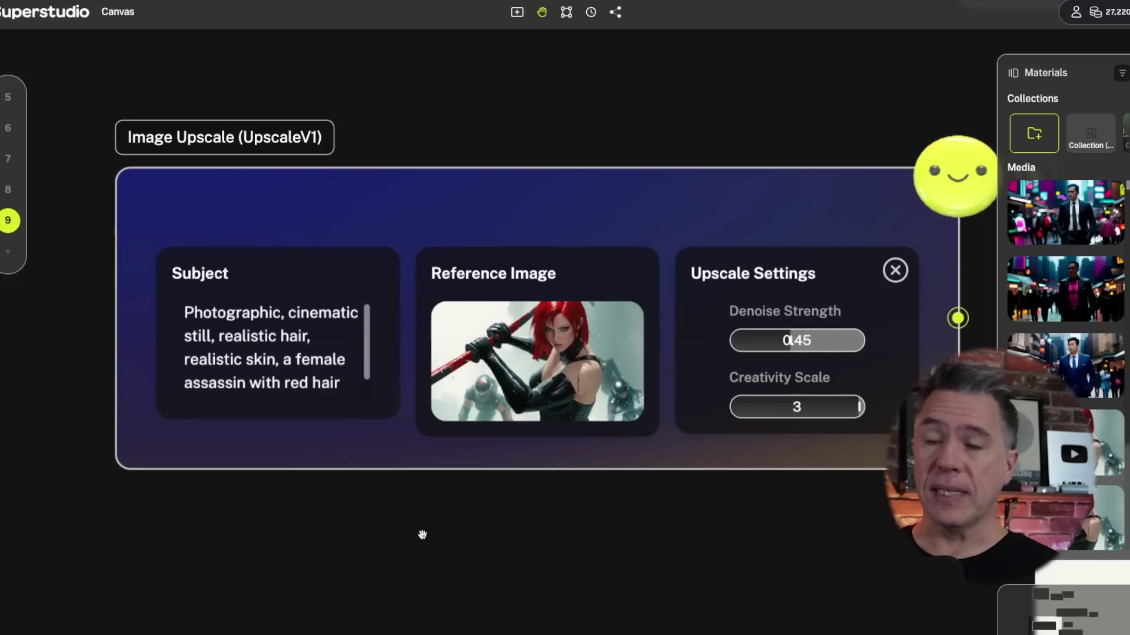
mouse_move(573, 454)
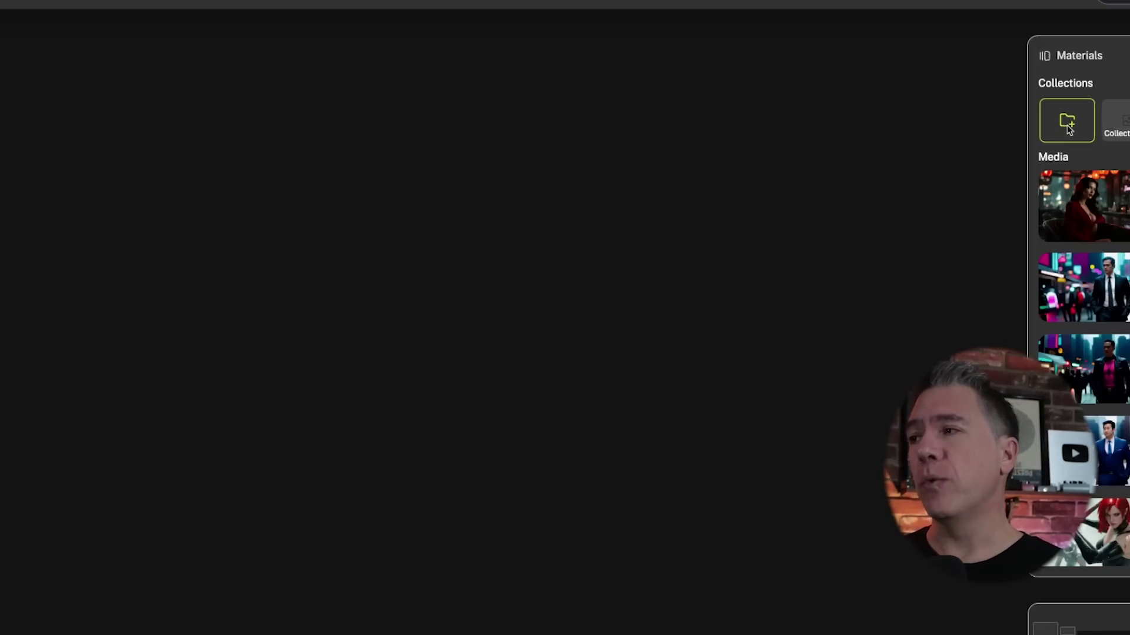
- Drop the Collection (5) card onto the canvas and place a 16:9 Flux Image node beside it
left_click_drag(1124, 122, 595, 229)
left_click_drag(768, 315, 570, 267)
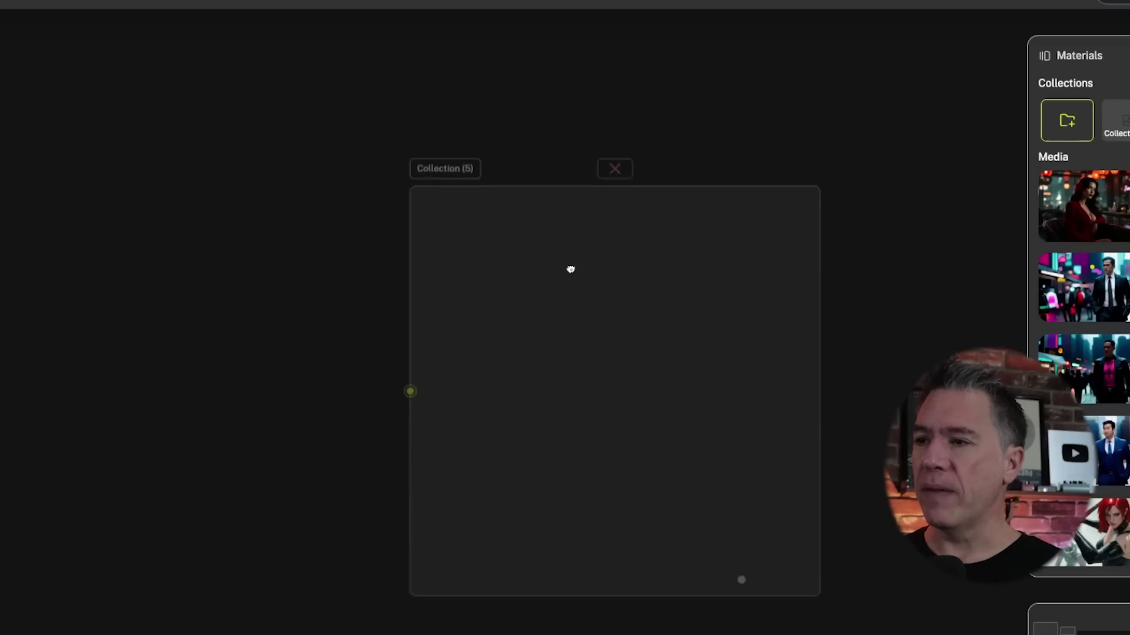
left_click_drag(493, 392, 592, 398)
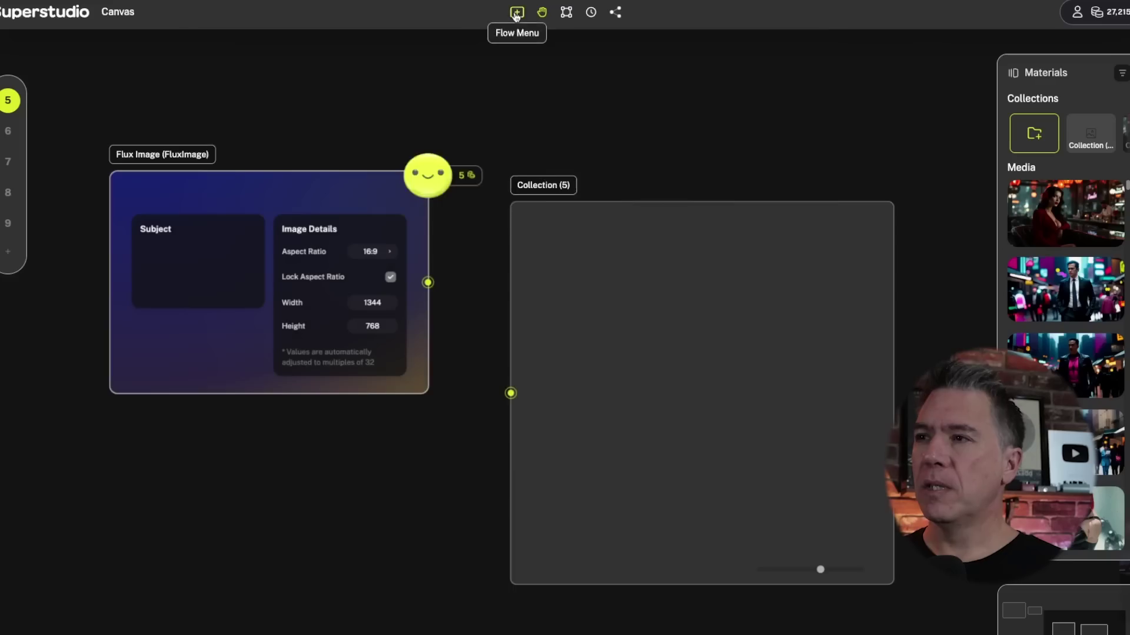
left_click(514, 12)
left_click_drag(344, 200, 255, 575)
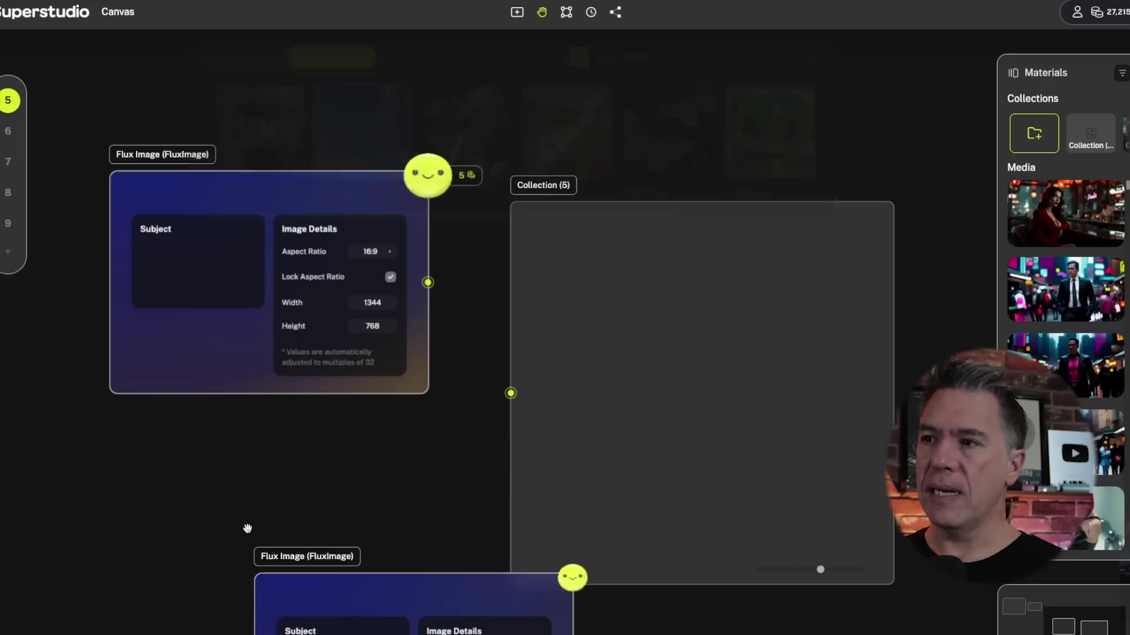
- Position the second Flux Image node, then run the neo noir jazz bar and femme fatale flows three times each
left_click_drag(365, 571, 126, 486)
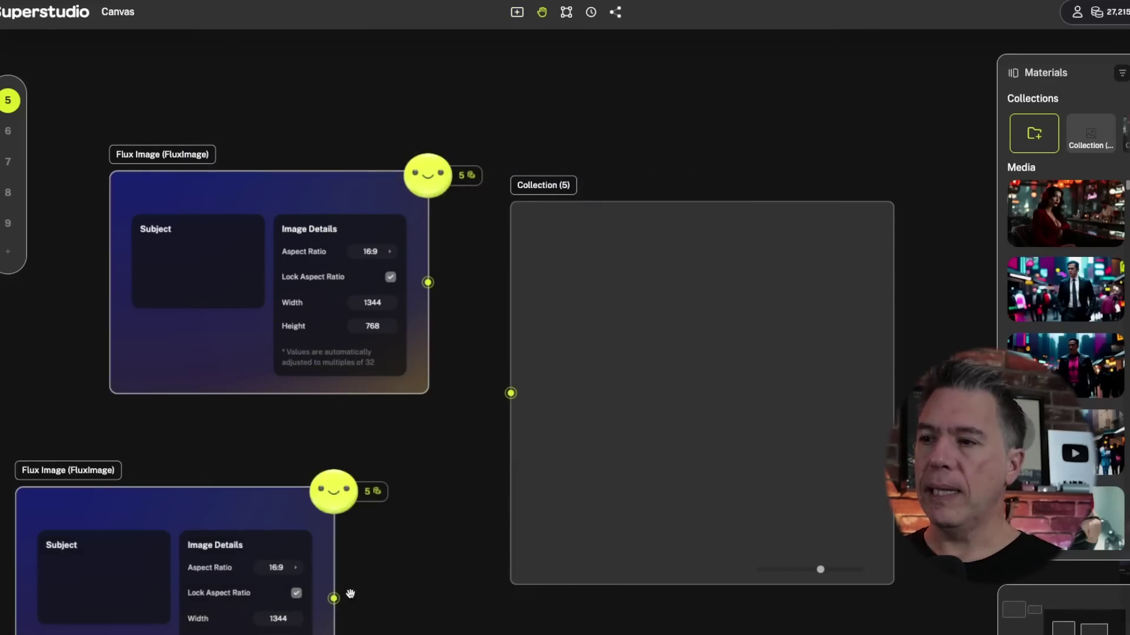
left_click_drag(336, 599, 402, 541)
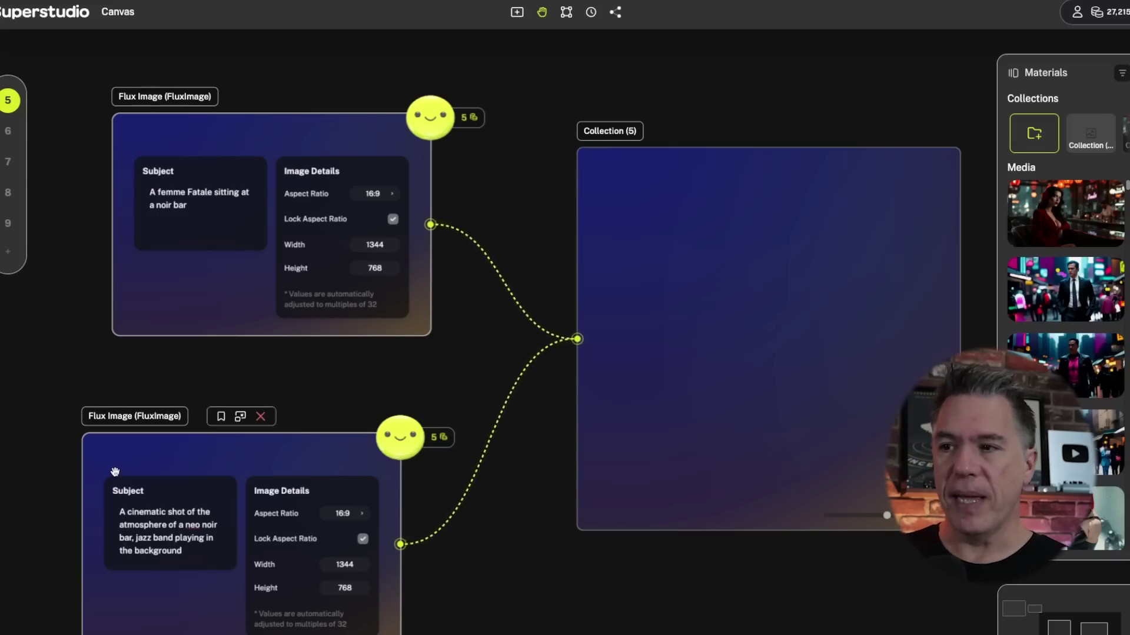
left_click(400, 436)
left_click(433, 120)
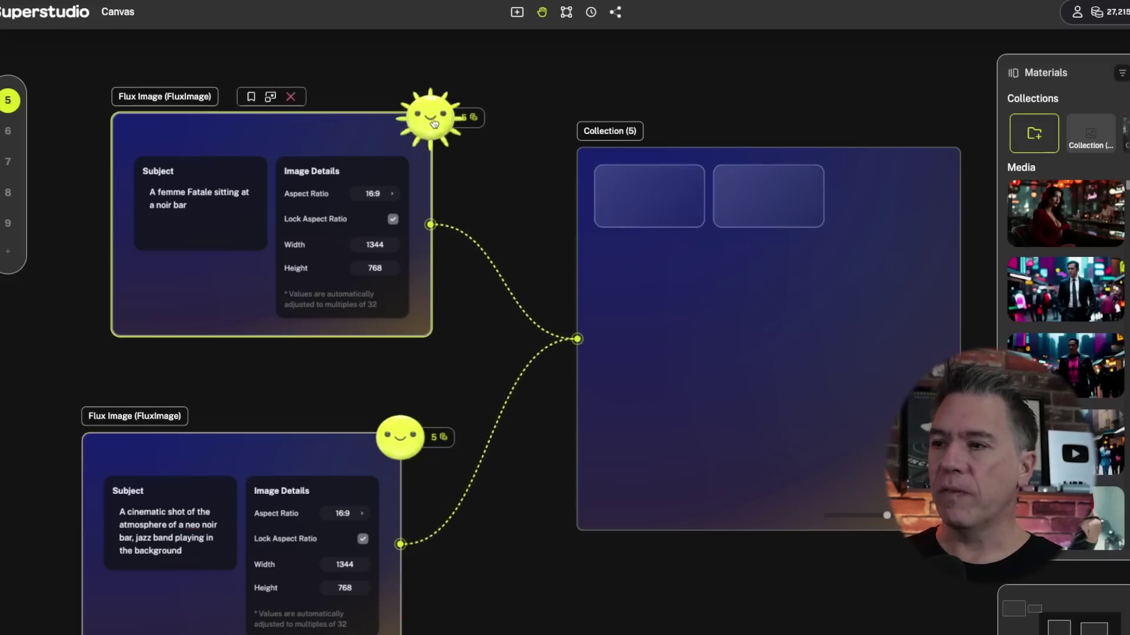
left_click(400, 437)
left_click(431, 120)
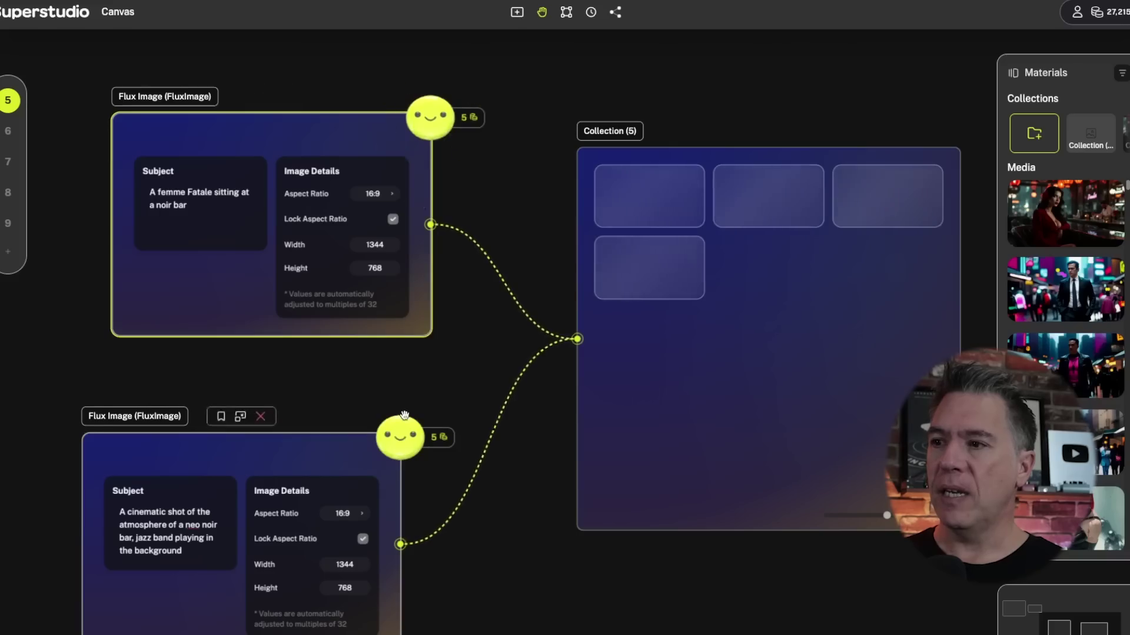
left_click(403, 421)
left_click(430, 117)
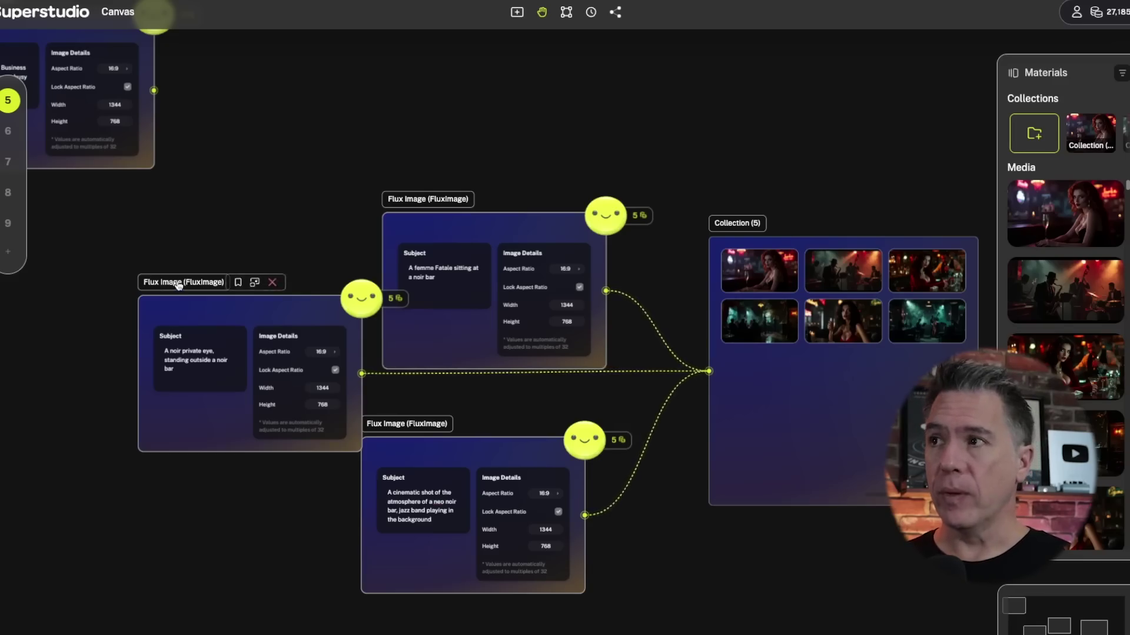
- Move the private-eye Flux Image node left and run it to add noir private eye images
left_click_drag(167, 287, 113, 299)
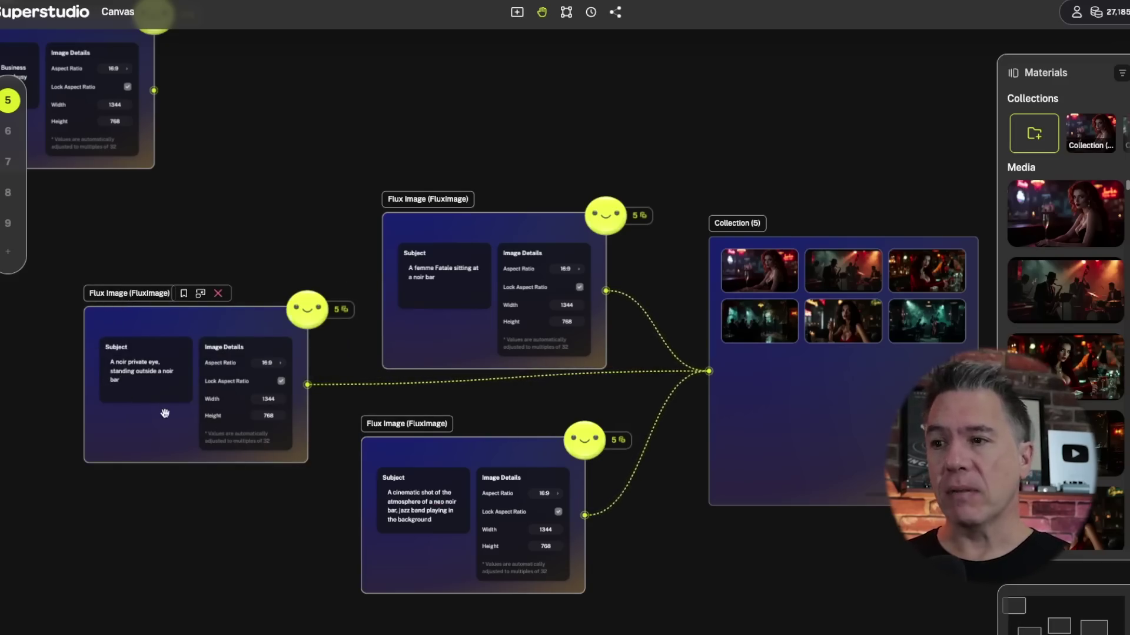
left_click(312, 319)
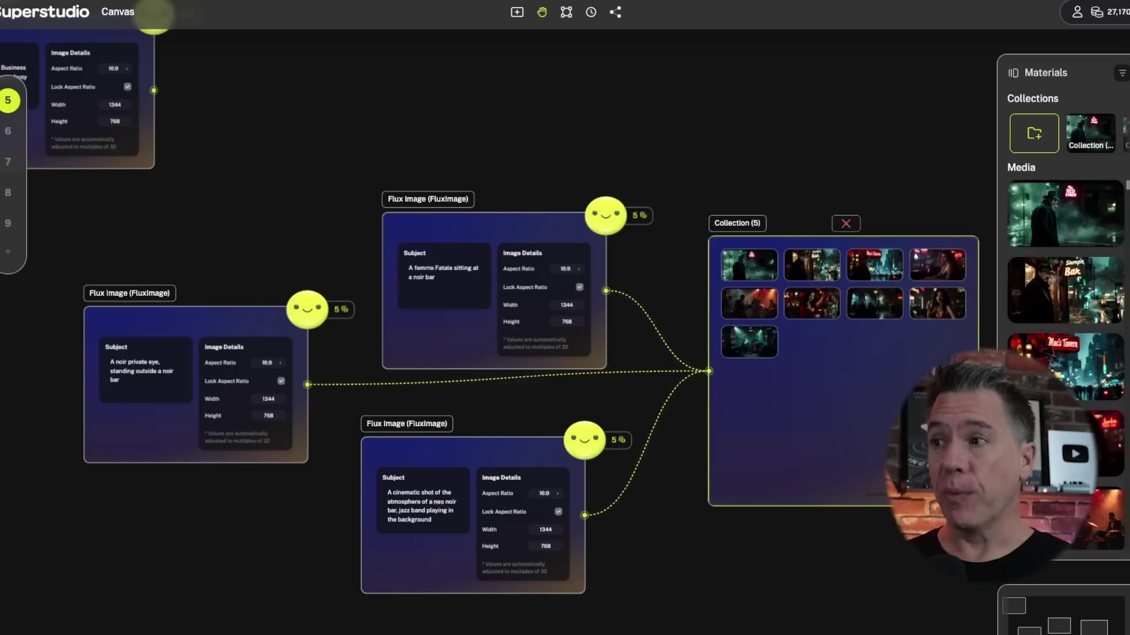
scroll(537, 390, "down", 3)
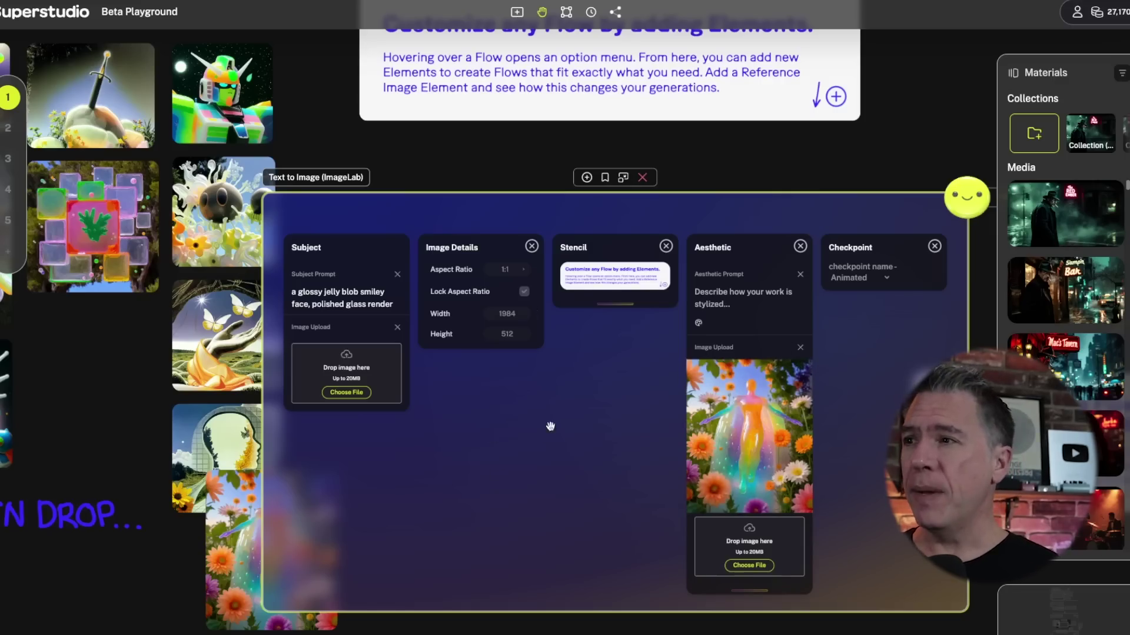
- Add a Layout element, use a jazz band picture as Subject reference, and prompt for a noir bar jazz band
left_click(587, 177)
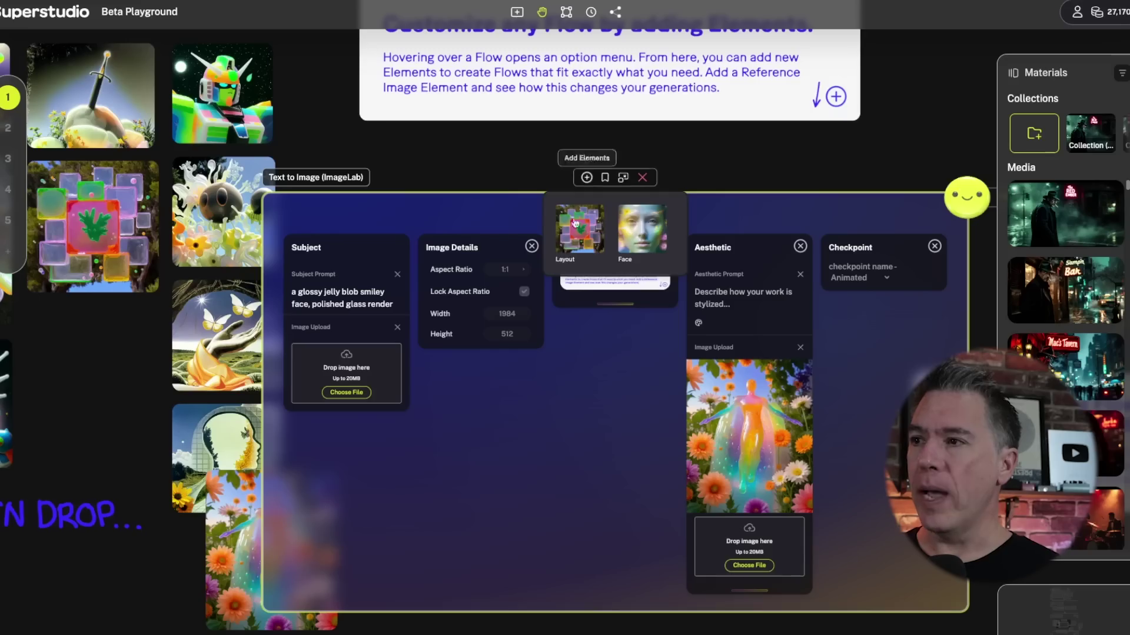
left_click(627, 244)
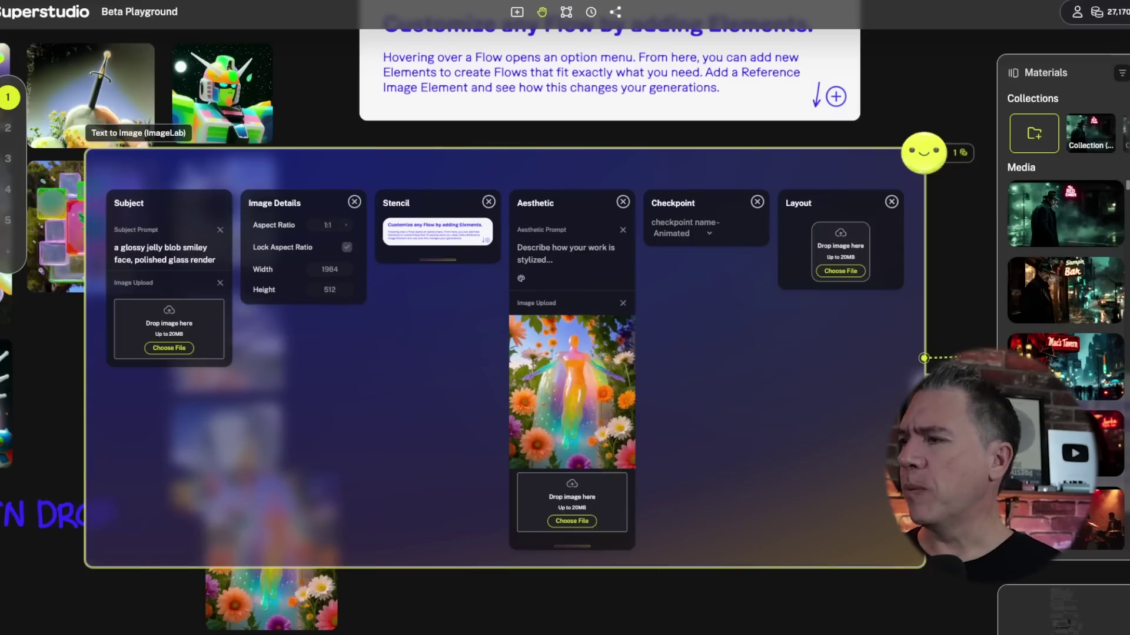
left_click_drag(1065, 518, 173, 331)
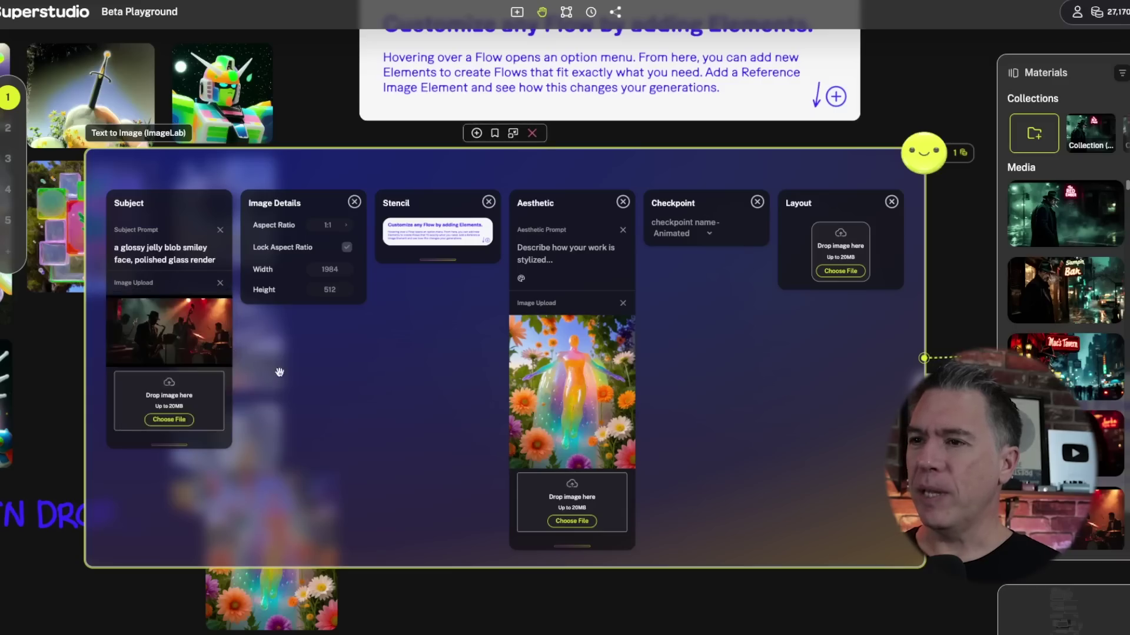
triple_click(153, 256)
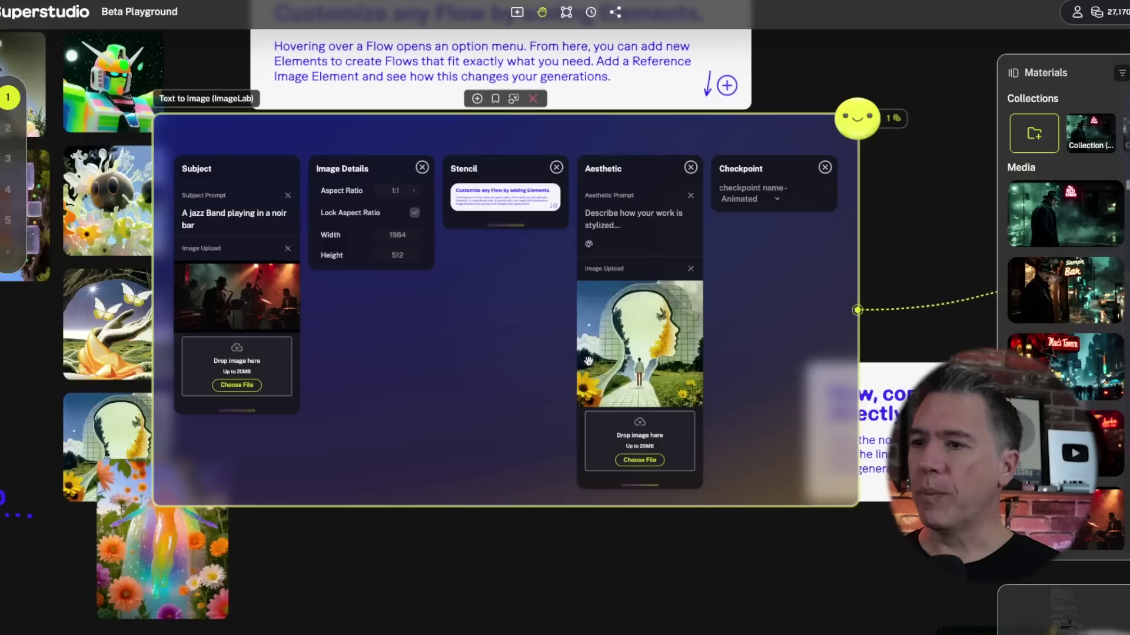
scroll(677, 367, "up", 2)
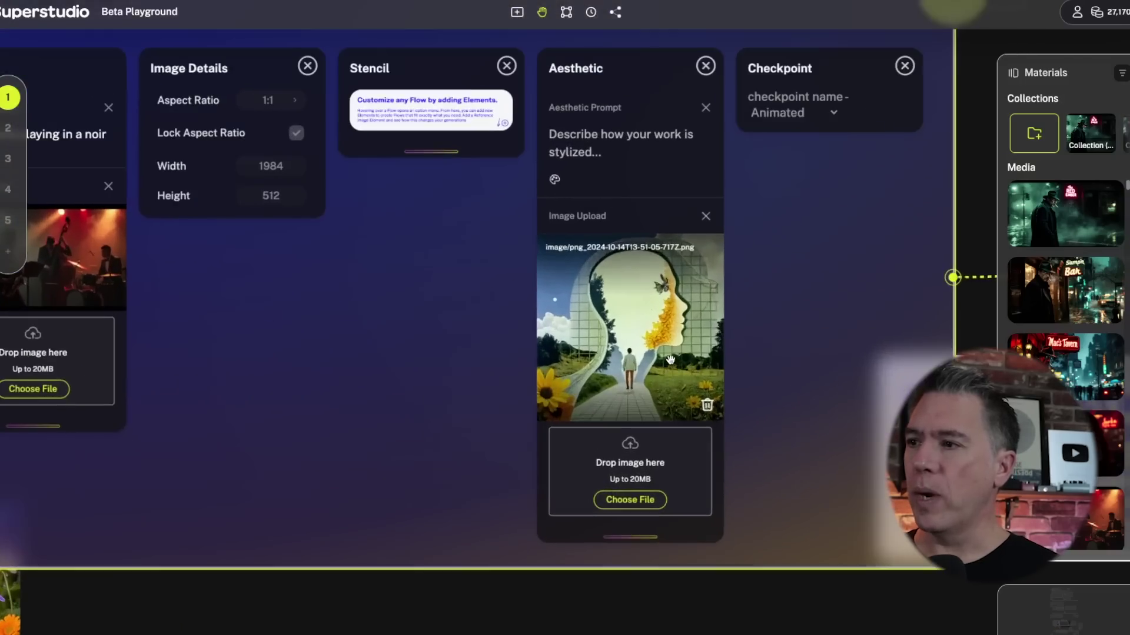
scroll(403, 361, "down", 2)
left_click_drag(411, 363, 365, 357)
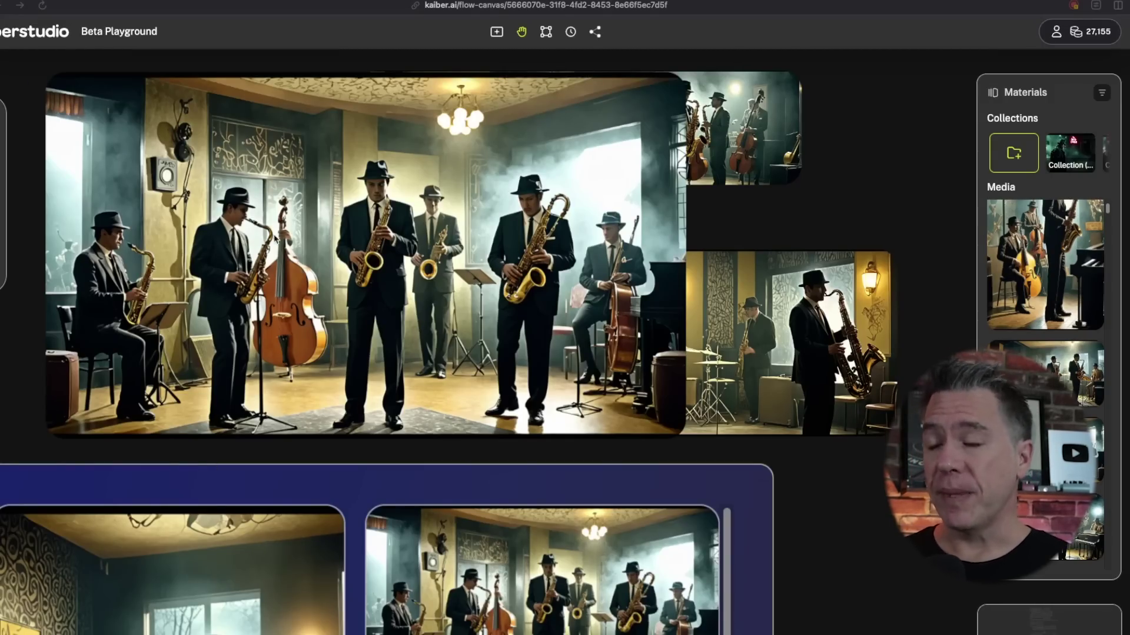
- Enlarge the top jazz image, move the middle one up, and set the tall saxophone image beside the wide band shot
left_click(630, 184)
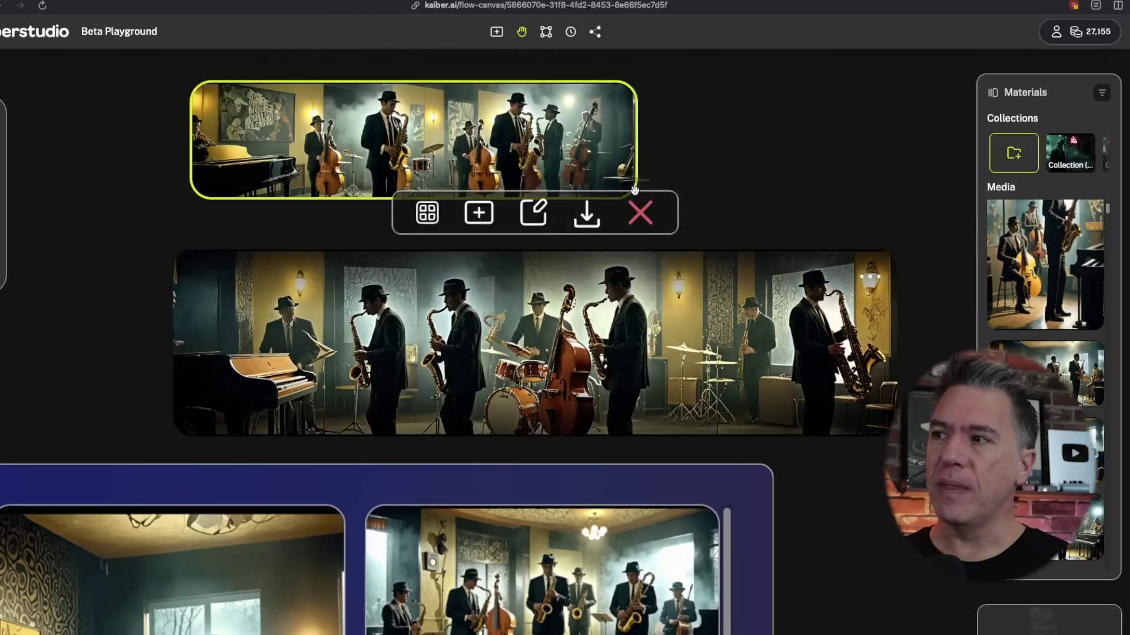
left_click_drag(631, 184, 650, 147)
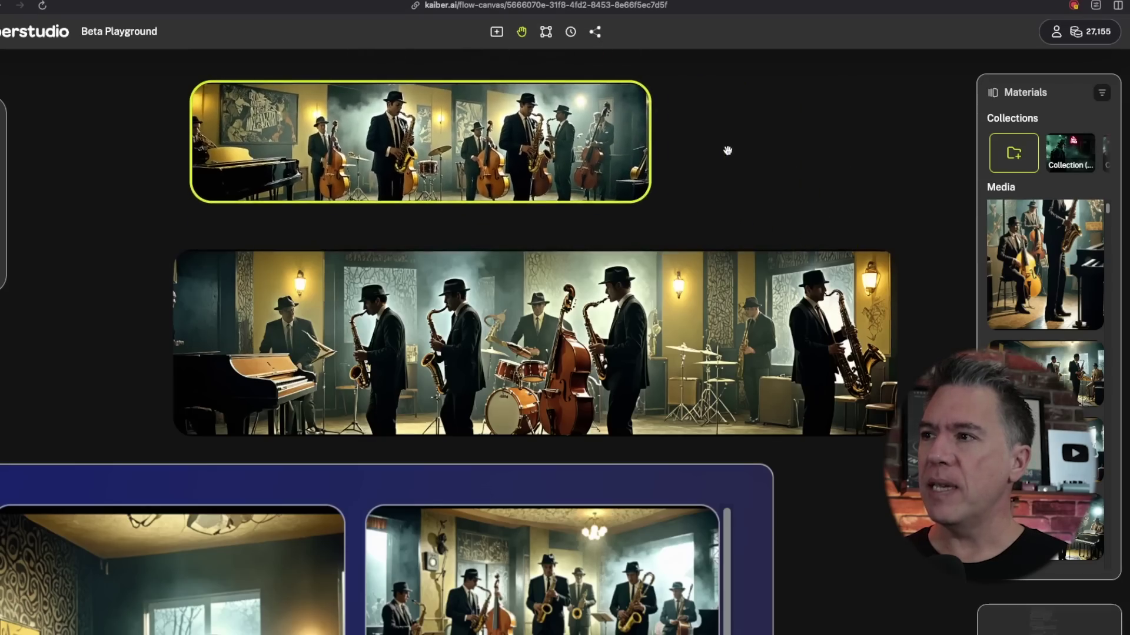
left_click(673, 311)
left_click_drag(656, 325, 566, 259)
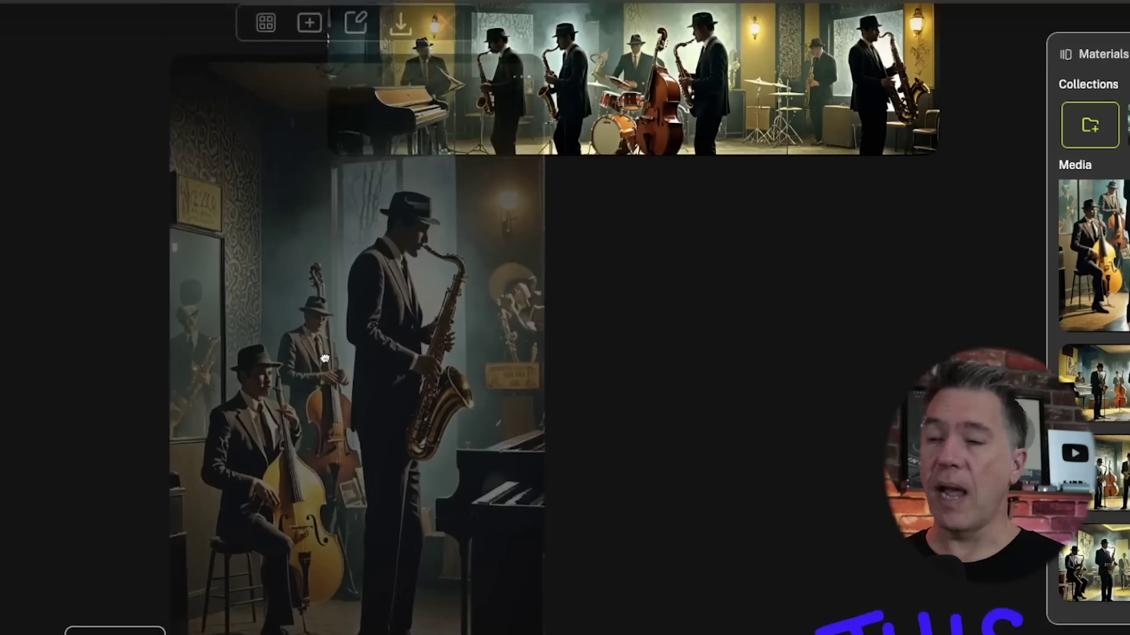
left_click_drag(419, 211, 372, 184)
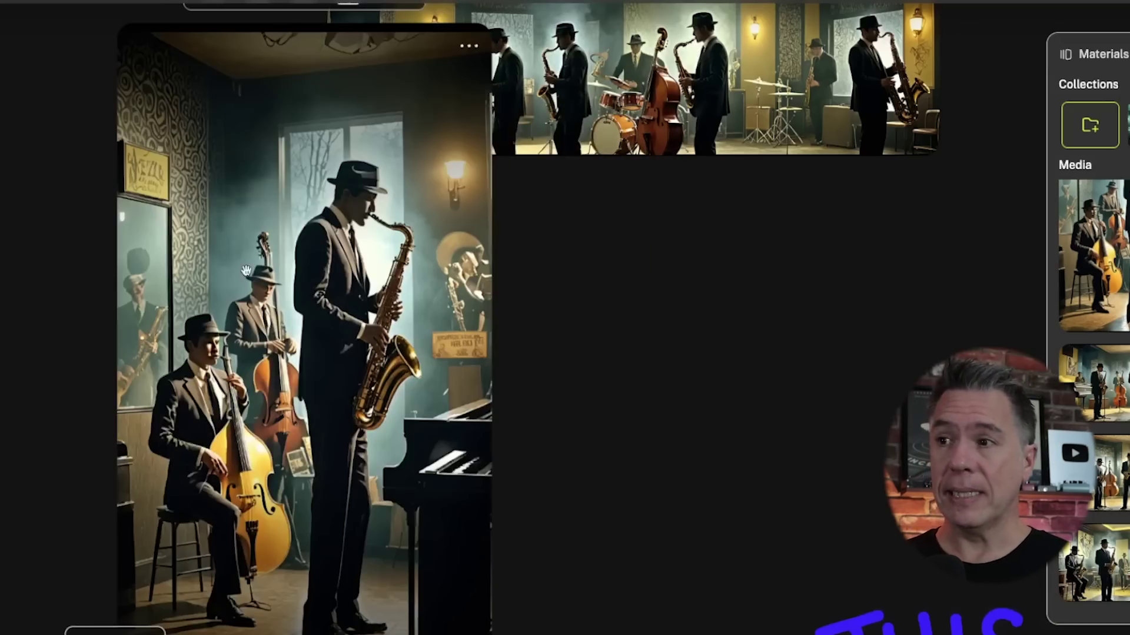